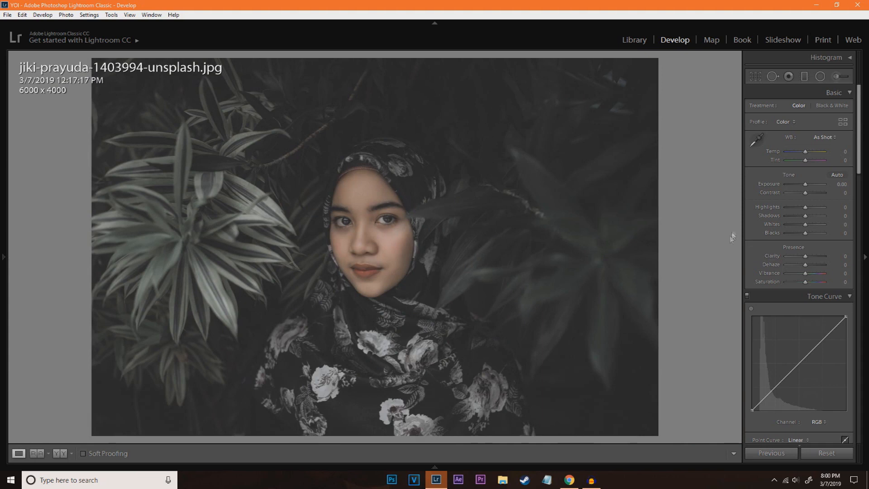
Raise the photo's exposure to +0.95 and its contrast to +62
{"action": "left_click_drag", "start_coordinate": [805, 187], "coordinate": [808, 186]}
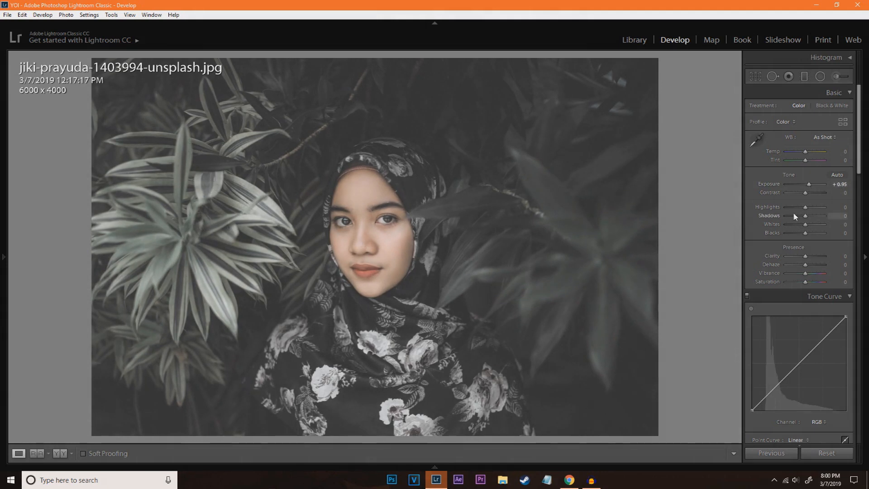
{"action": "left_click_drag", "start_coordinate": [806, 193], "coordinate": [810, 193]}
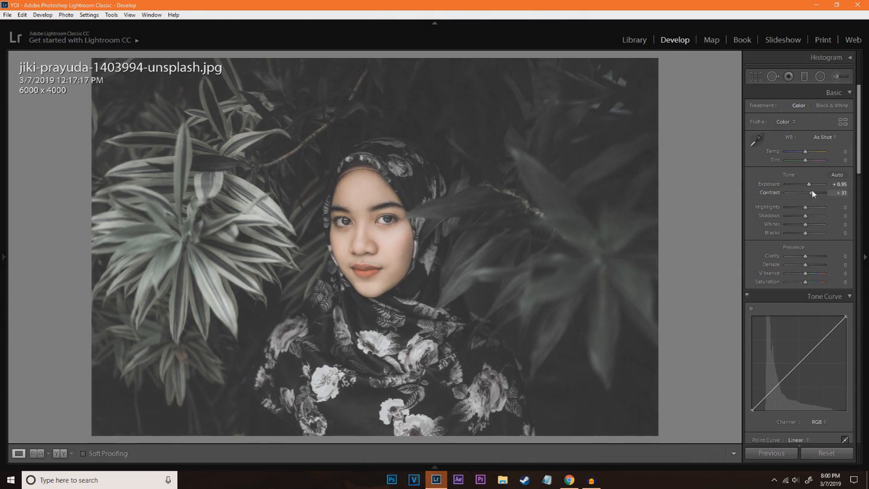
{"action": "left_click_drag", "start_coordinate": [813, 194], "coordinate": [818, 194]}
{"action": "left_click_drag", "start_coordinate": [817, 193], "coordinate": [819, 194]}
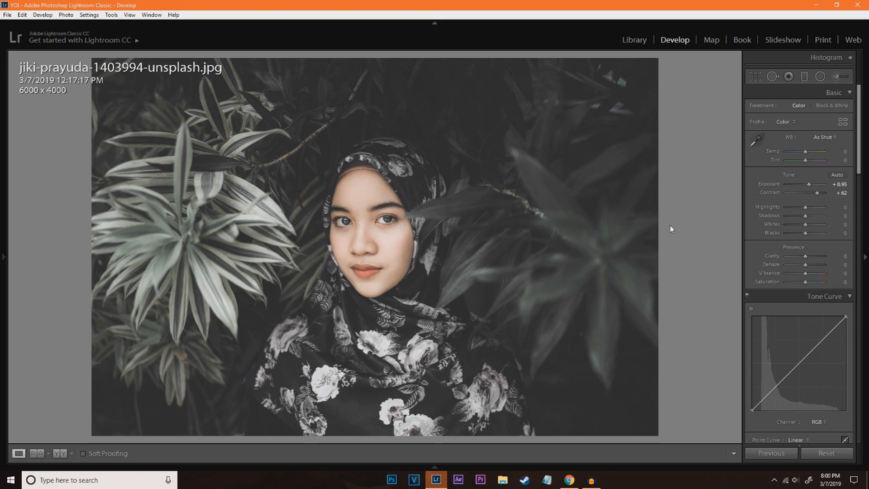
Lower the highlights to -10 and the shadows to -45
{"action": "left_click", "coordinate": [363, 258]}
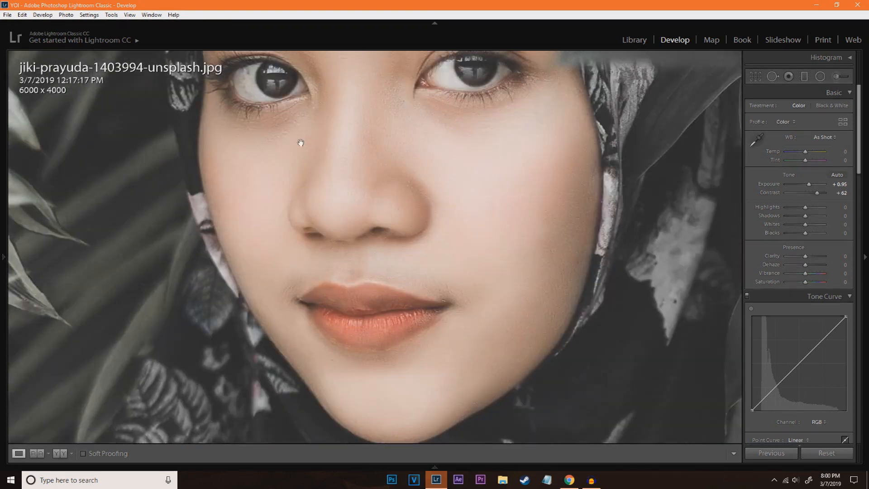
{"action": "left_click_drag", "start_coordinate": [300, 143], "coordinate": [300, 290]}
{"action": "left_click", "coordinate": [252, 181]}
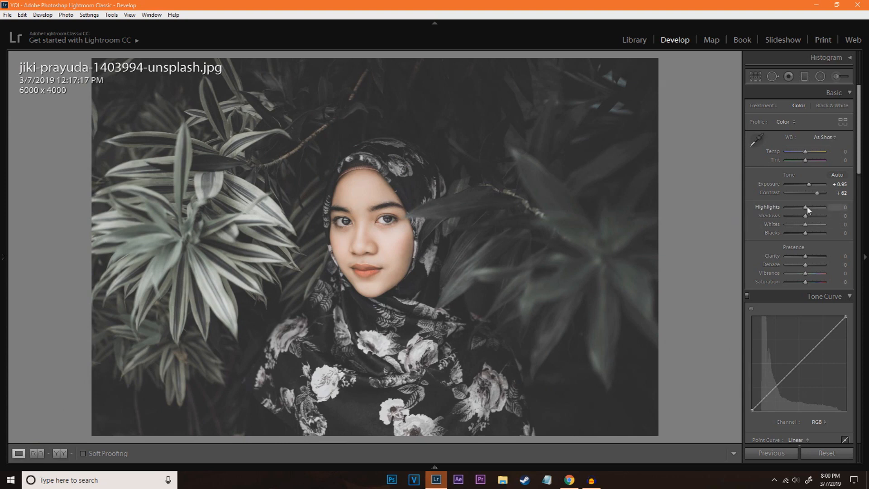
{"action": "left_click_drag", "start_coordinate": [807, 207], "coordinate": [806, 209]}
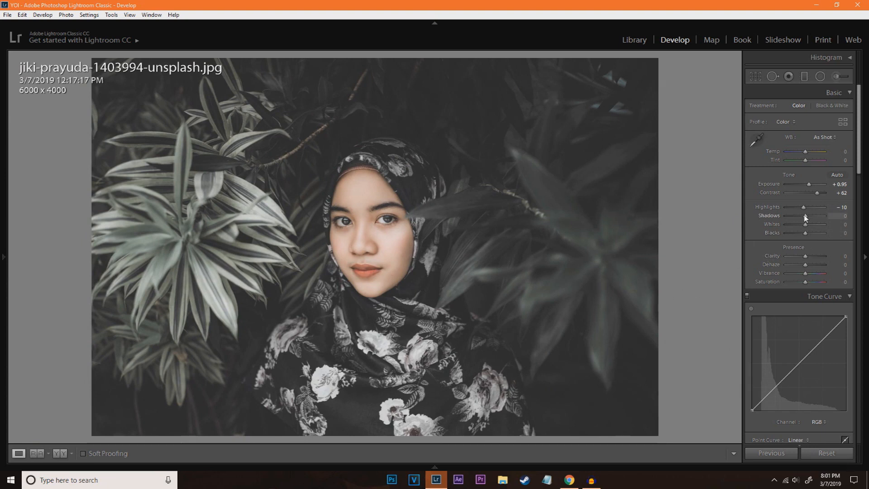
{"action": "left_click_drag", "start_coordinate": [805, 217], "coordinate": [798, 216]}
{"action": "left_click_drag", "start_coordinate": [796, 216], "coordinate": [795, 216]}
{"action": "left_click_drag", "start_coordinate": [795, 216], "coordinate": [795, 217]}
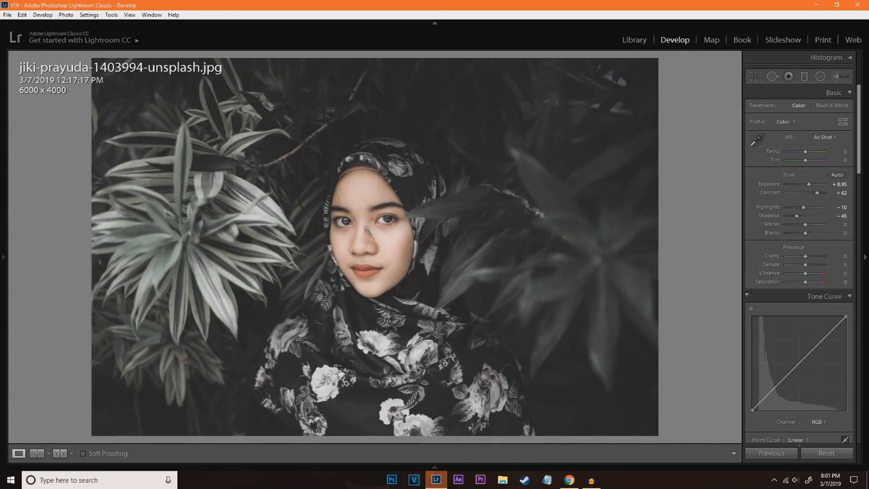
Set the whites to +17 and the blacks to -26
{"action": "left_click_drag", "start_coordinate": [805, 224], "coordinate": [808, 223]}
{"action": "left_click_drag", "start_coordinate": [808, 224], "coordinate": [810, 224]}
{"action": "left_click_drag", "start_coordinate": [809, 225], "coordinate": [808, 224]}
{"action": "left_click_drag", "start_coordinate": [806, 232], "coordinate": [802, 232]}
{"action": "left_click_drag", "start_coordinate": [803, 233], "coordinate": [801, 234]}
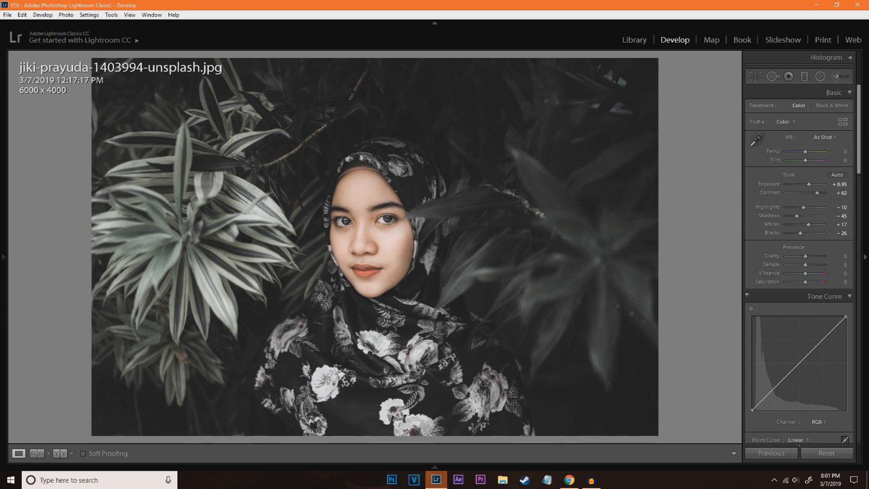
Add a highlight point and a shadow point to the RGB tone curve and pull both slightly below the diagonal
{"action": "scroll", "coordinate": [795, 257], "scroll_direction": "down", "scroll_amount": 3}
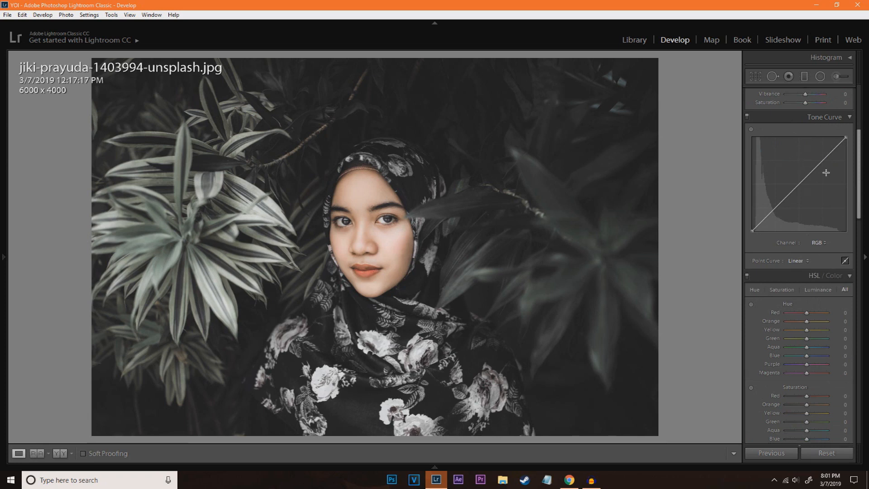
{"action": "left_click", "coordinate": [824, 158]}
{"action": "left_click_drag", "start_coordinate": [825, 159], "coordinate": [826, 162]}
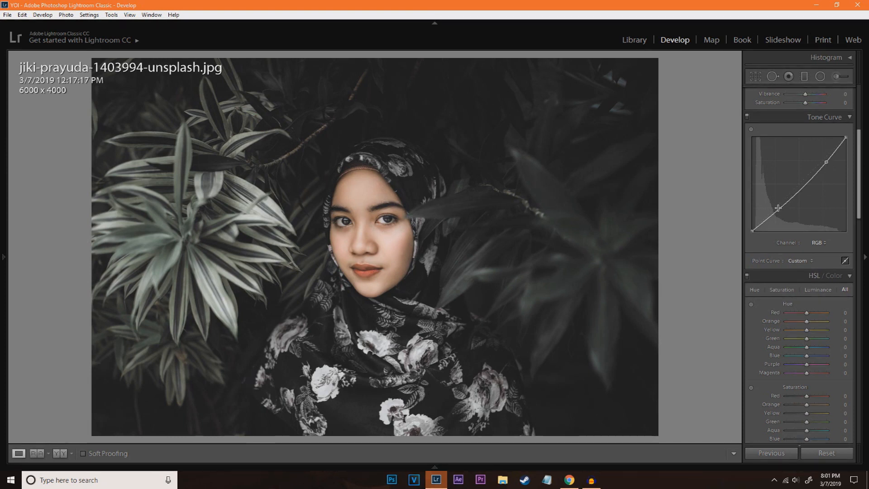
{"action": "left_click_drag", "start_coordinate": [777, 208], "coordinate": [780, 209]}
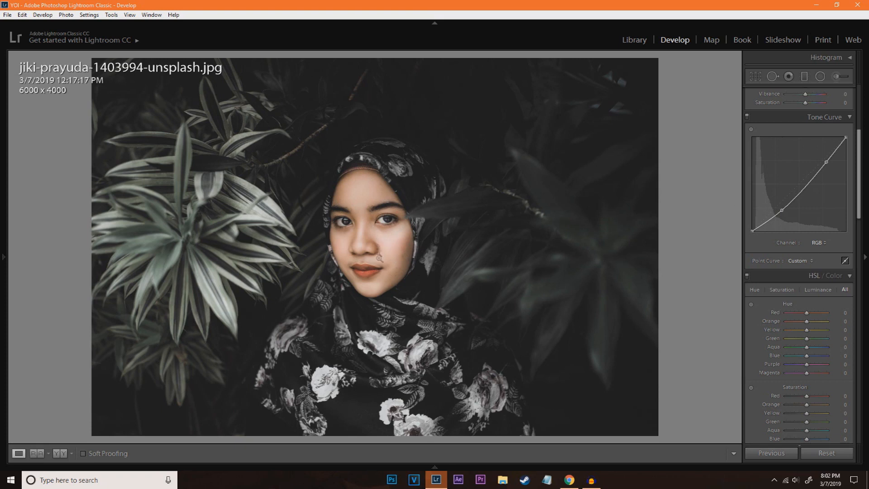
Shift the red hue to -60 and the yellow hue to -9
{"action": "left_click", "coordinate": [380, 278]}
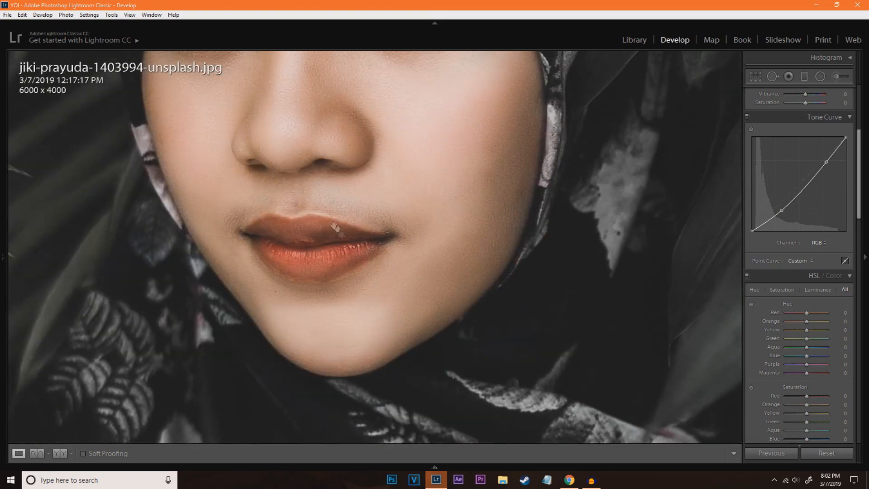
{"action": "left_click_drag", "start_coordinate": [347, 252], "coordinate": [349, 342]}
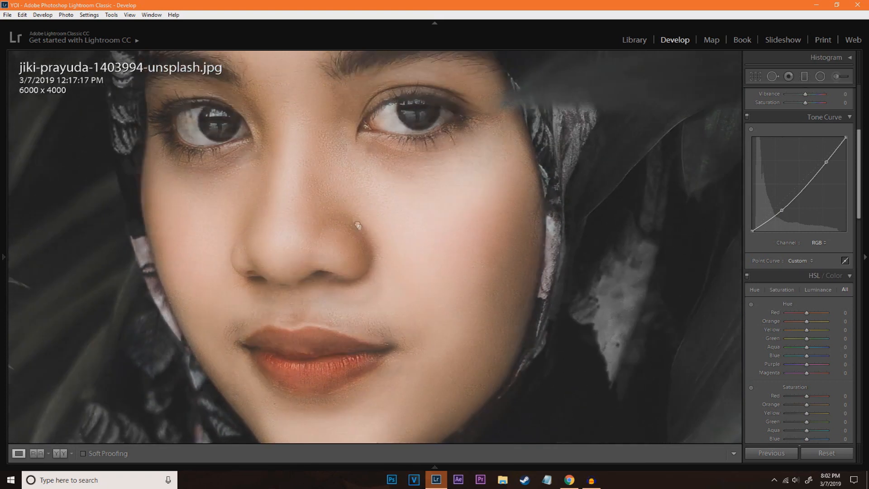
{"action": "left_click_drag", "start_coordinate": [358, 226], "coordinate": [300, 148]}
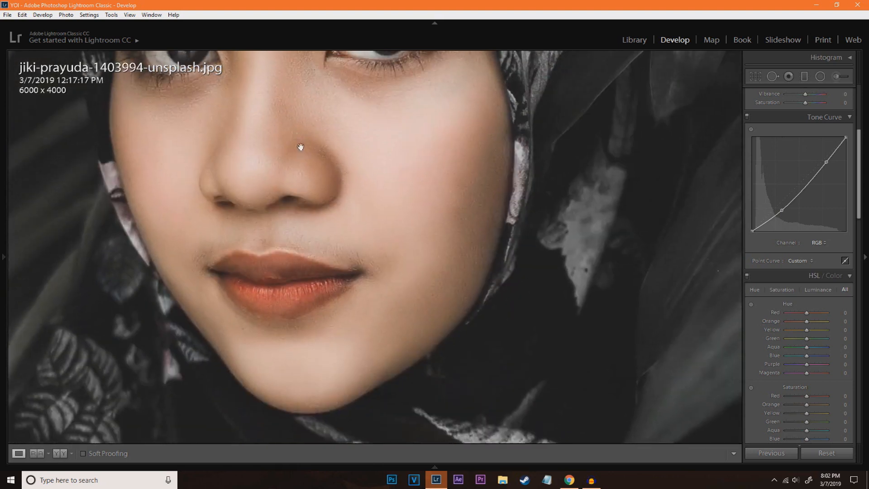
{"action": "left_click", "coordinate": [300, 146]}
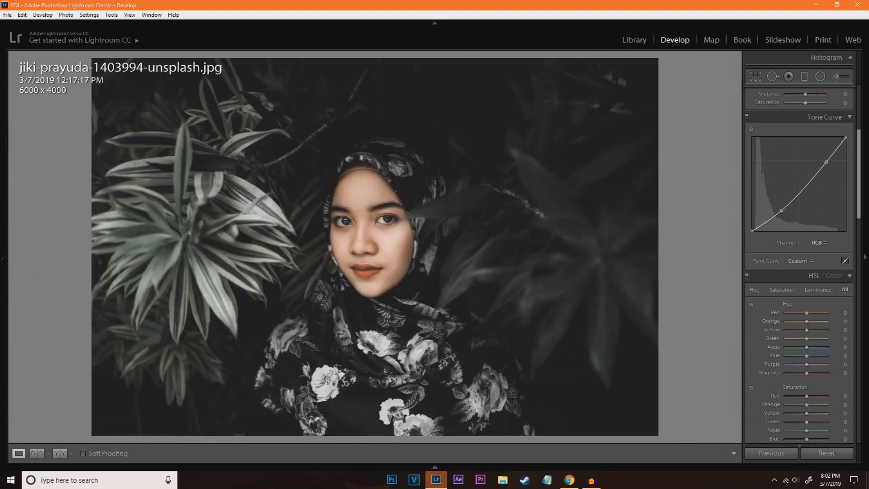
{"action": "left_click", "coordinate": [375, 240]}
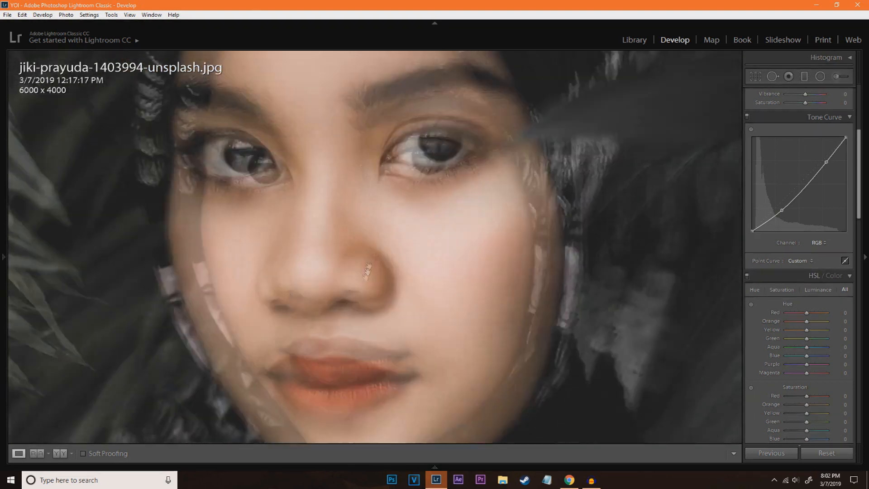
{"action": "left_click_drag", "start_coordinate": [383, 137], "coordinate": [398, 230]}
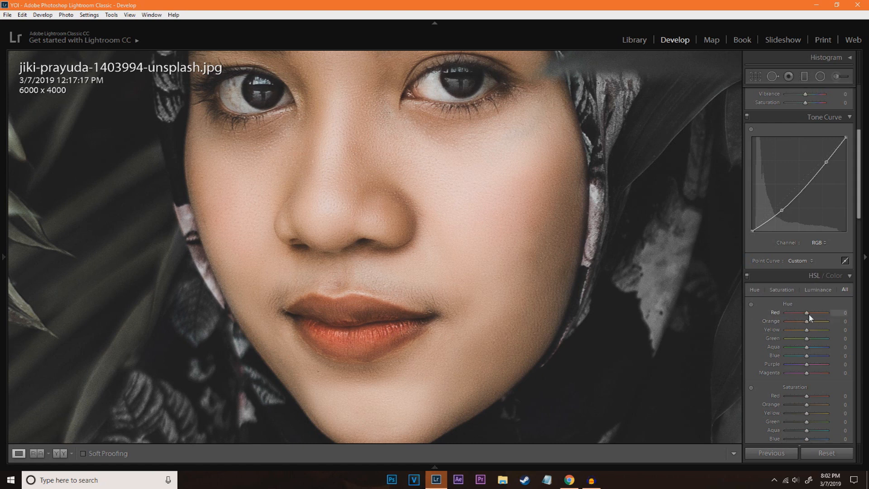
{"action": "mouse_move", "coordinate": [804, 313]}
{"action": "left_mouse_down"}
{"action": "mouse_move", "coordinate": [792, 313]}
{"action": "mouse_move", "coordinate": [802, 320]}
{"action": "left_mouse_up"}
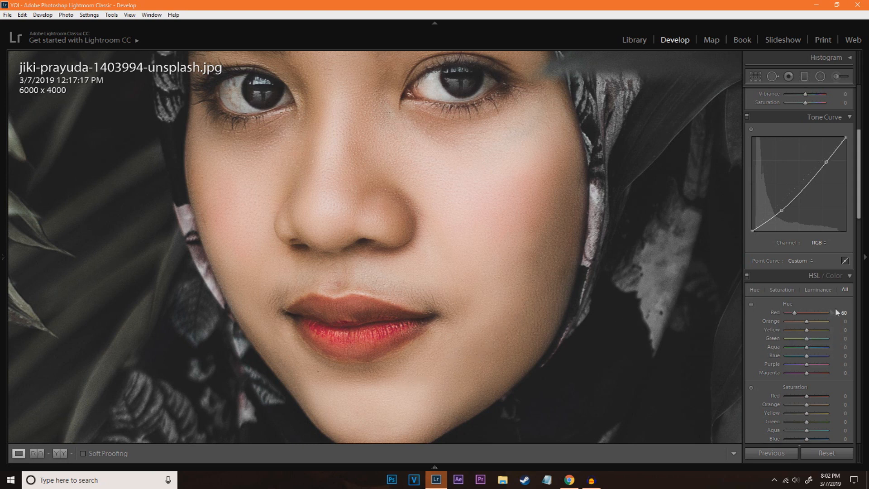
{"action": "left_click_drag", "start_coordinate": [808, 334], "coordinate": [807, 334]}
Raise the red saturation to +40 to intensify the lip color
{"action": "scroll", "coordinate": [834, 244], "scroll_direction": "down", "scroll_amount": 5}
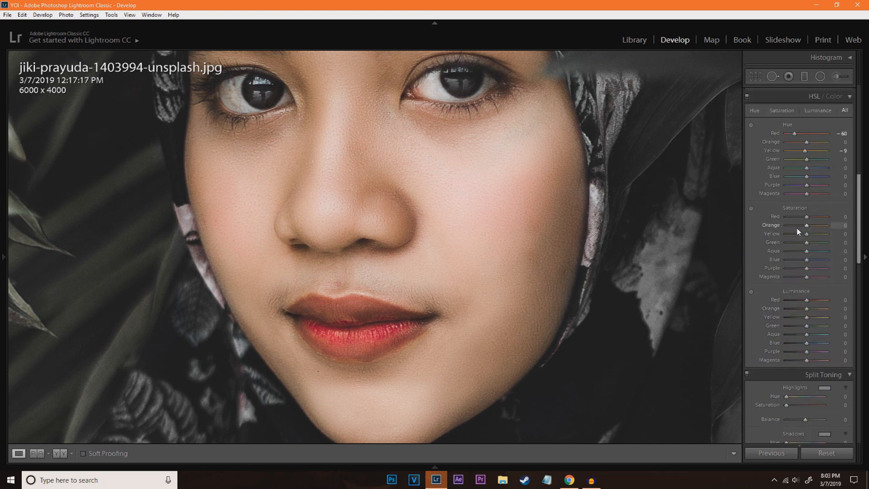
{"action": "left_click_drag", "start_coordinate": [807, 217], "coordinate": [816, 220]}
{"action": "left_click_drag", "start_coordinate": [816, 219], "coordinate": [817, 220]}
{"action": "left_click", "coordinate": [462, 169]}
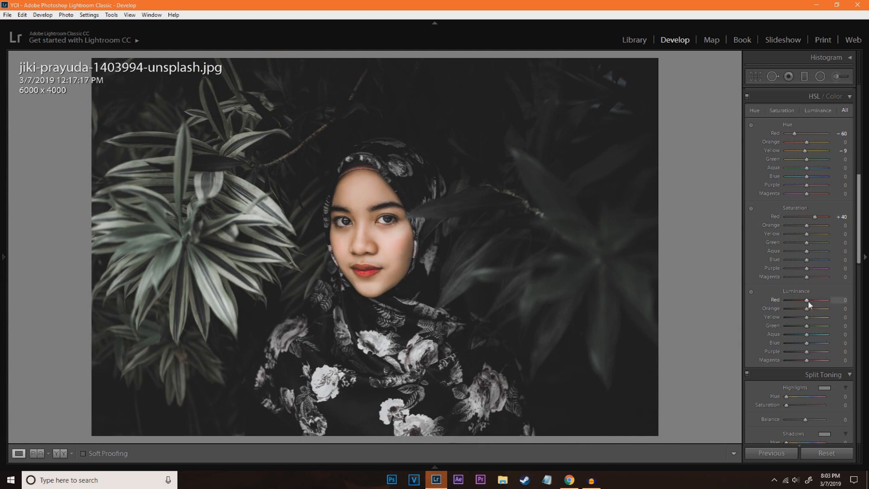
Set the red luminance to +40 and the orange luminance to +4 to brighten the lips and skin
{"action": "left_click_drag", "start_coordinate": [807, 300], "coordinate": [823, 304]}
{"action": "key", "text": "z"}
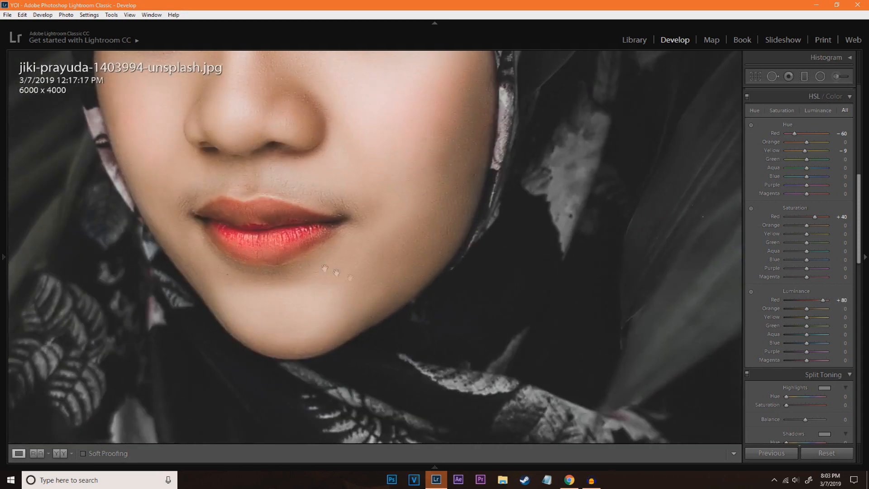
{"action": "left_click_drag", "start_coordinate": [822, 304], "coordinate": [818, 304]}
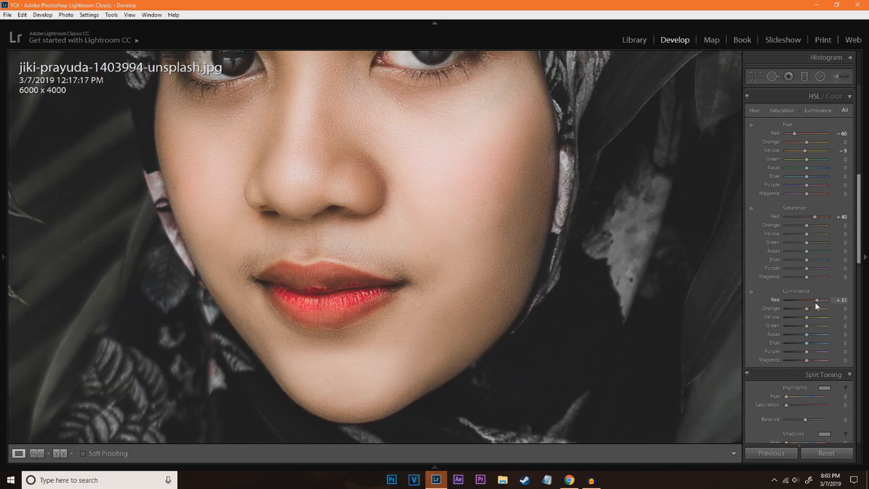
{"action": "left_click_drag", "start_coordinate": [814, 306], "coordinate": [818, 306]}
{"action": "left_click_drag", "start_coordinate": [811, 303], "coordinate": [815, 302]}
{"action": "mouse_move", "coordinate": [346, 182]}
{"action": "left_mouse_down"}
{"action": "mouse_move", "coordinate": [377, 225]}
{"action": "mouse_move", "coordinate": [340, 166]}
{"action": "left_mouse_up"}
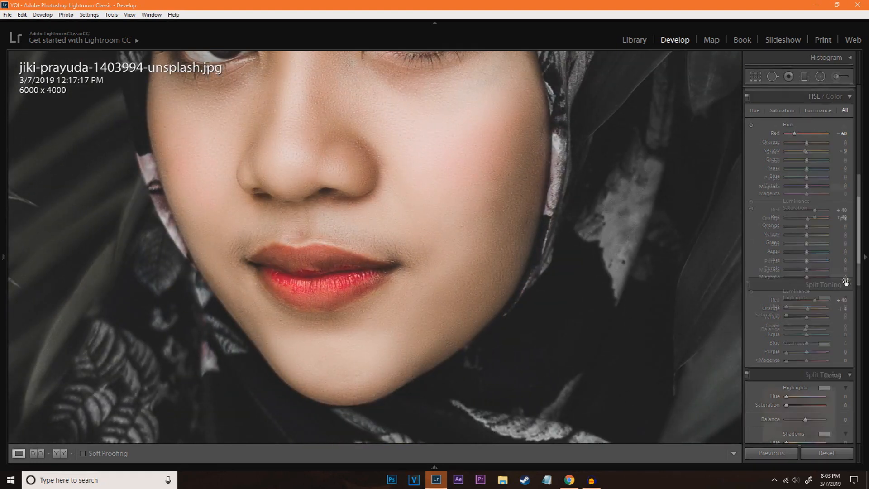
Smooth the skin by setting the luminance noise reduction to 65
{"action": "scroll", "coordinate": [832, 272], "scroll_direction": "down", "scroll_amount": 3}
{"action": "left_click", "coordinate": [439, 153]}
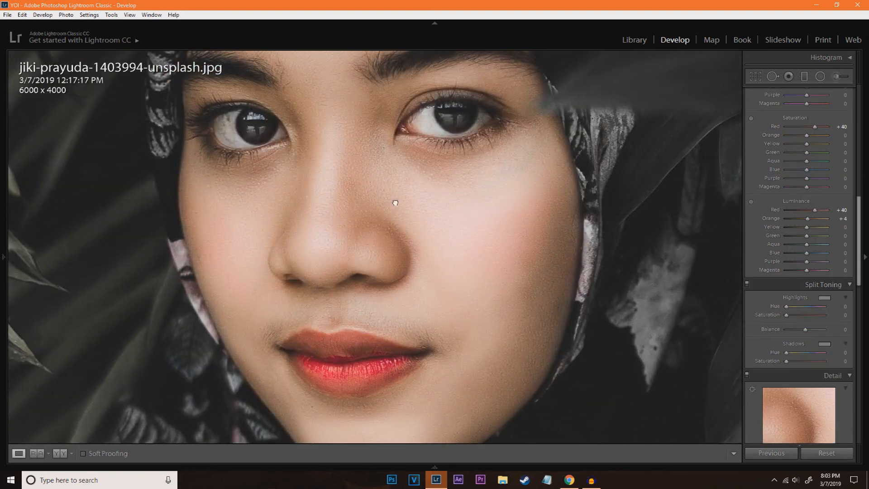
{"action": "left_click", "coordinate": [395, 204]}
{"action": "left_click_drag", "start_coordinate": [419, 151], "coordinate": [435, 184]}
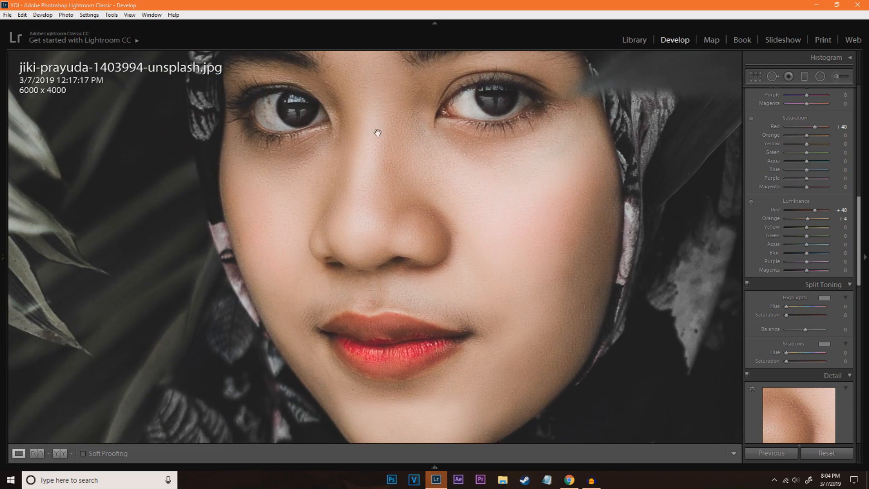
{"action": "left_click", "coordinate": [378, 133]}
{"action": "left_click", "coordinate": [382, 181]}
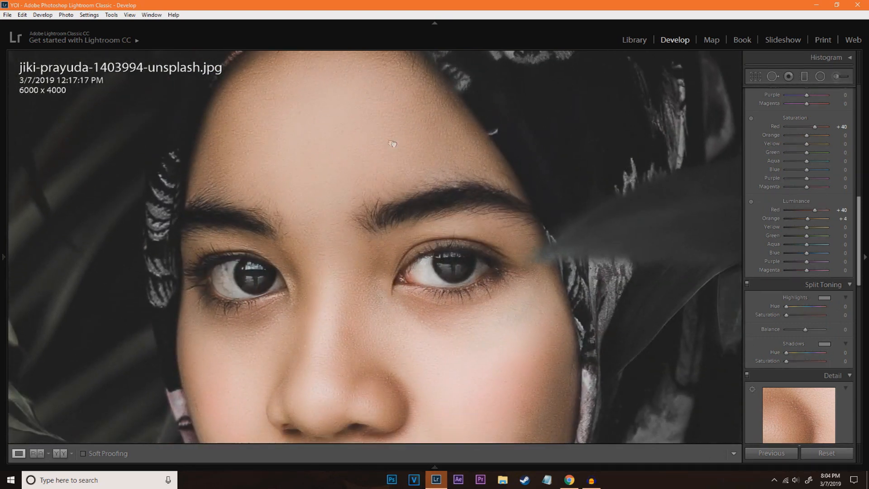
{"action": "scroll", "coordinate": [787, 273], "scroll_direction": "down", "scroll_amount": 8}
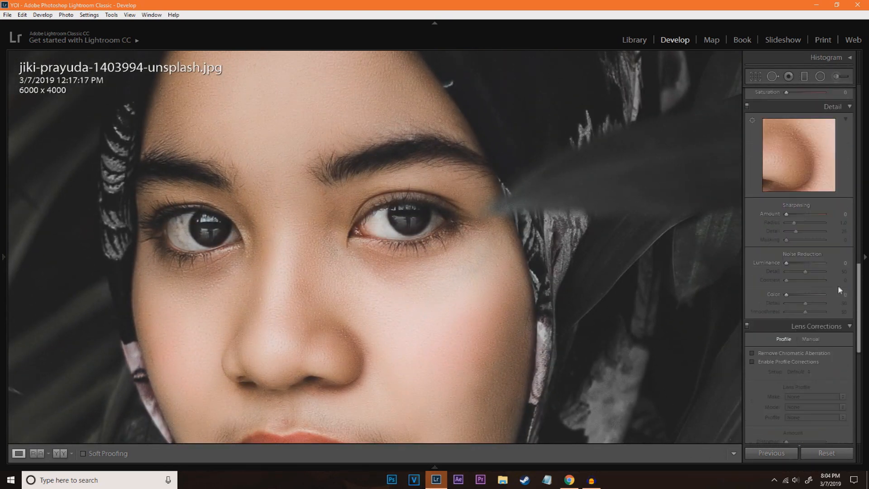
{"action": "scroll", "coordinate": [816, 327], "scroll_direction": "down", "scroll_amount": 4}
{"action": "scroll", "coordinate": [816, 261], "scroll_direction": "up", "scroll_amount": 4}
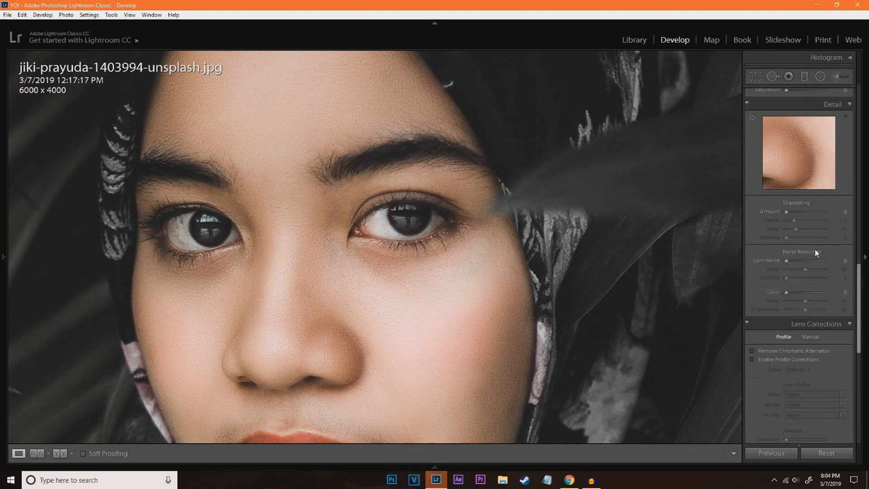
{"action": "left_click_drag", "start_coordinate": [478, 286], "coordinate": [518, 204]}
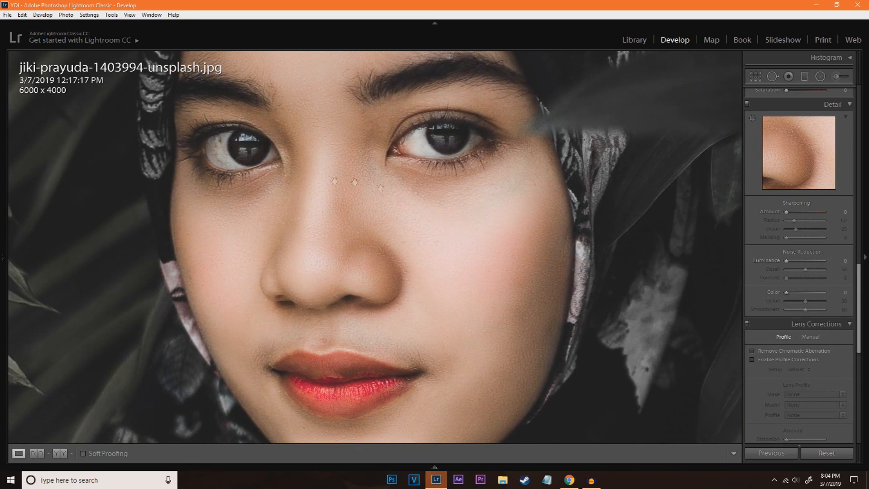
{"action": "left_click_drag", "start_coordinate": [786, 261], "coordinate": [810, 259]}
{"action": "left_click_drag", "start_coordinate": [431, 273], "coordinate": [342, 256]}
{"action": "left_click", "coordinate": [344, 238]}
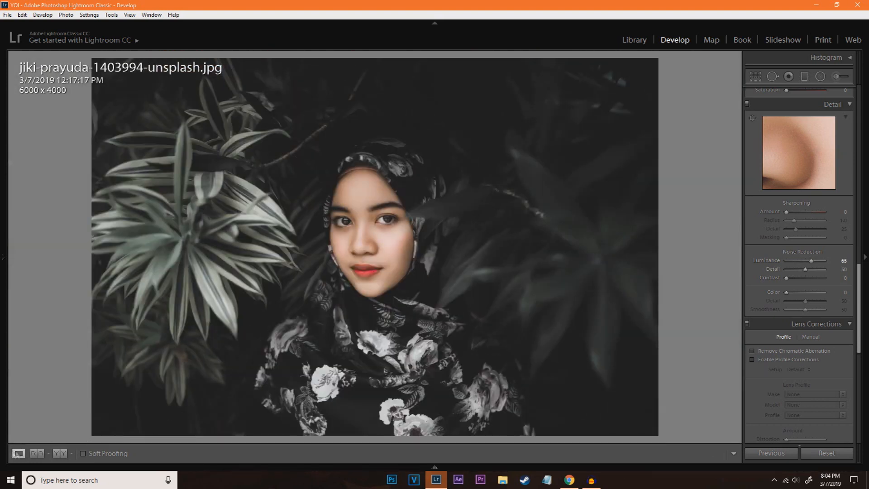
Compare the original and edited photo side by side, both close up on the face and as a whole
{"action": "left_click", "coordinate": [60, 453]}
{"action": "left_click", "coordinate": [259, 242]}
{"action": "left_click_drag", "start_coordinate": [264, 228], "coordinate": [106, 209]}
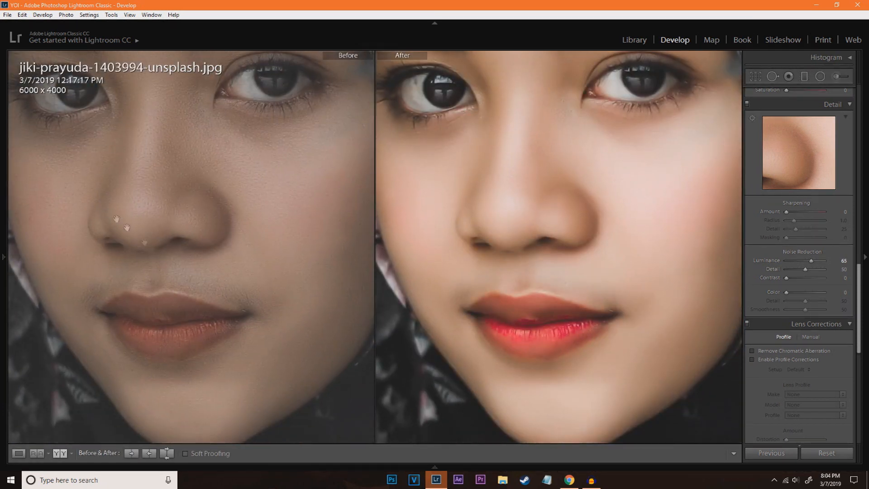
{"action": "left_click", "coordinate": [864, 256]}
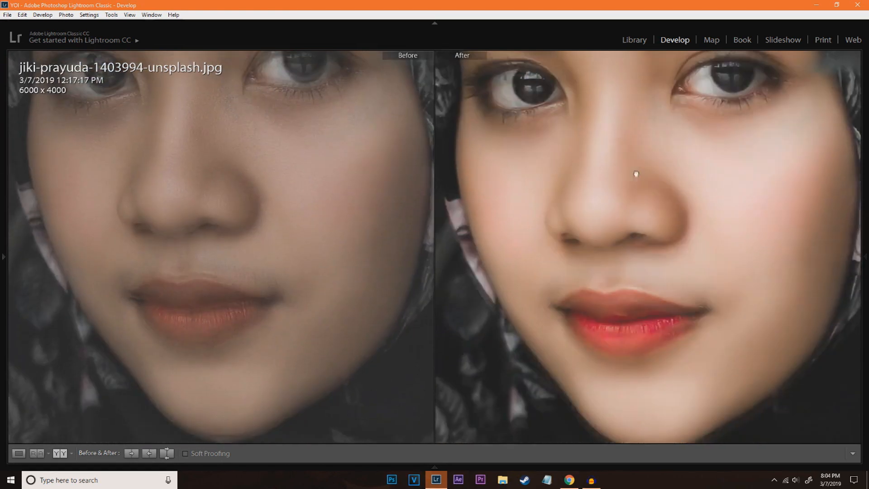
{"action": "left_click_drag", "start_coordinate": [635, 173], "coordinate": [636, 203]}
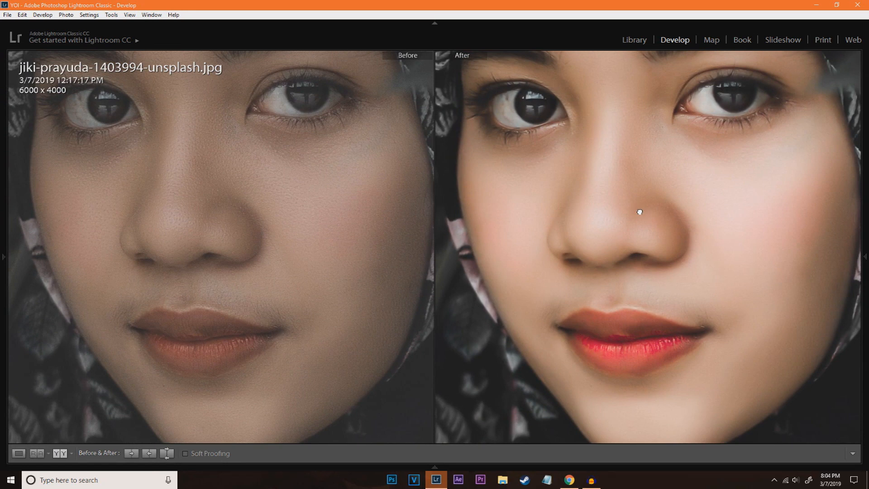
{"action": "left_click", "coordinate": [639, 212]}
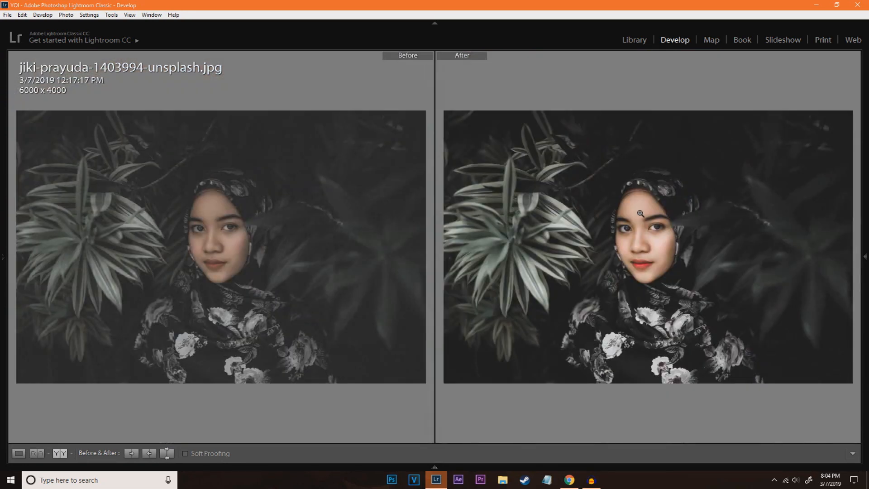